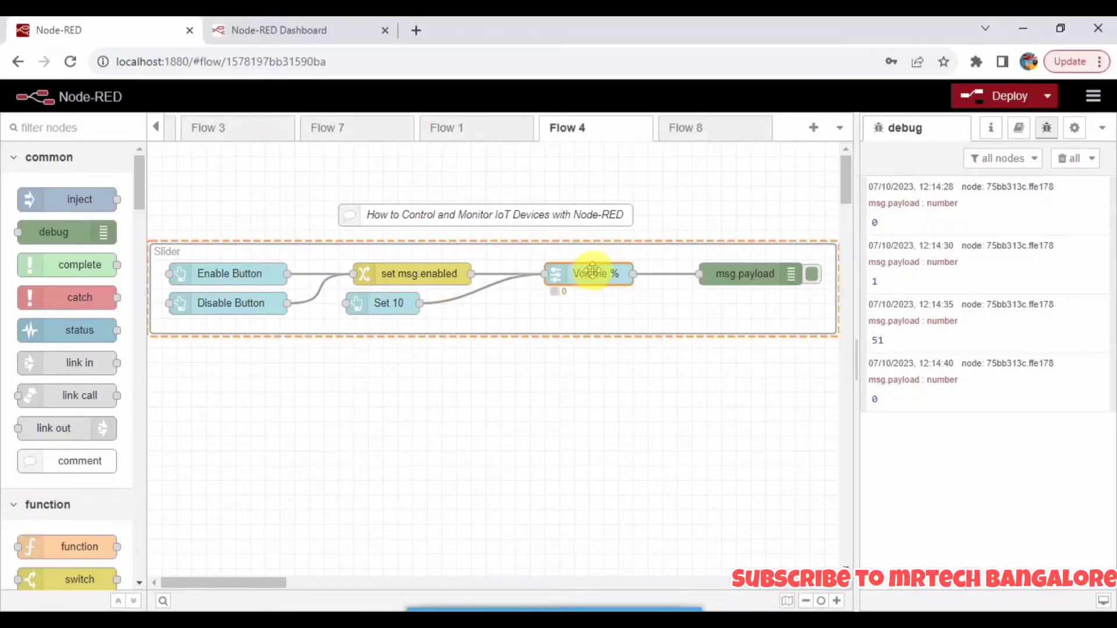
Inspect the Volume % slider, msg.payload debug, set msg enabled and Enable Button nodes unchanged.
double_click(574, 278)
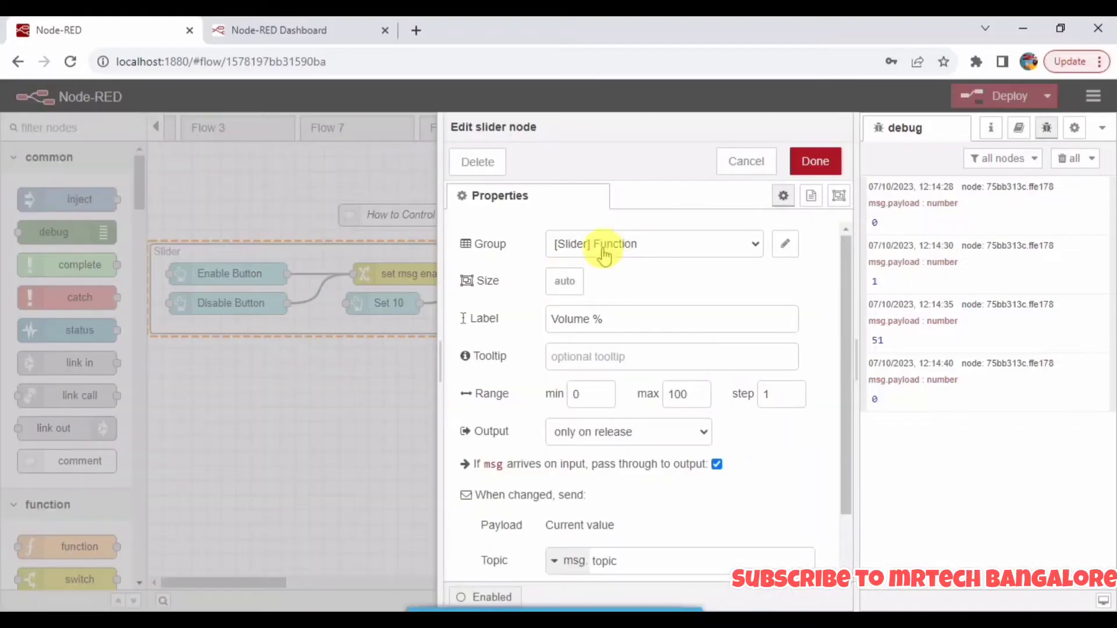
scroll(614, 296, down, 2)
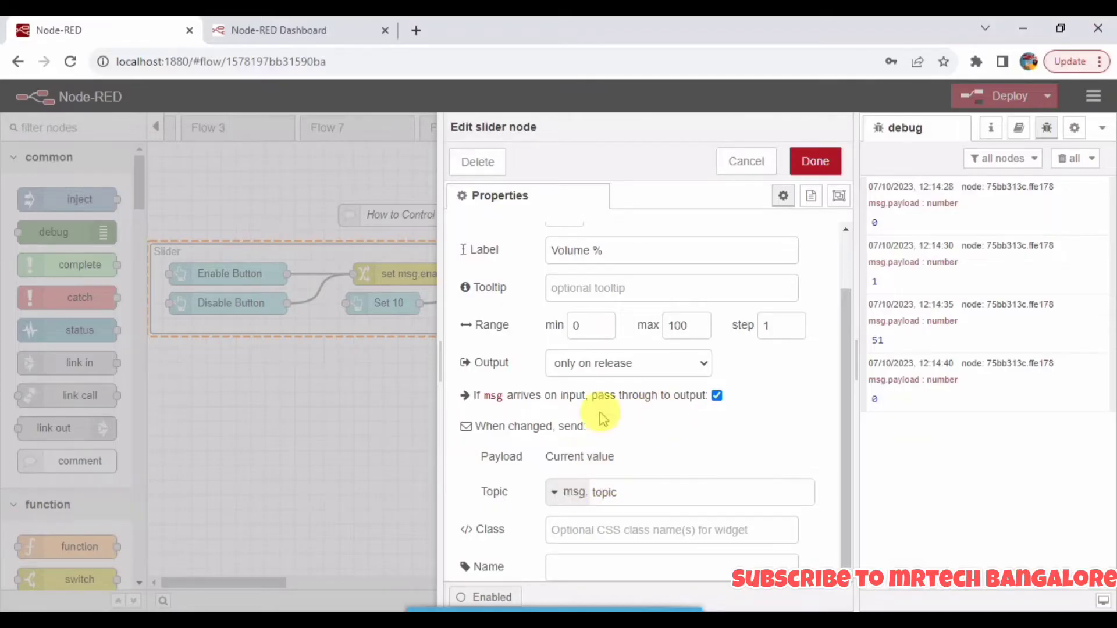
scroll(602, 386, up, 1)
scroll(603, 387, up, 1)
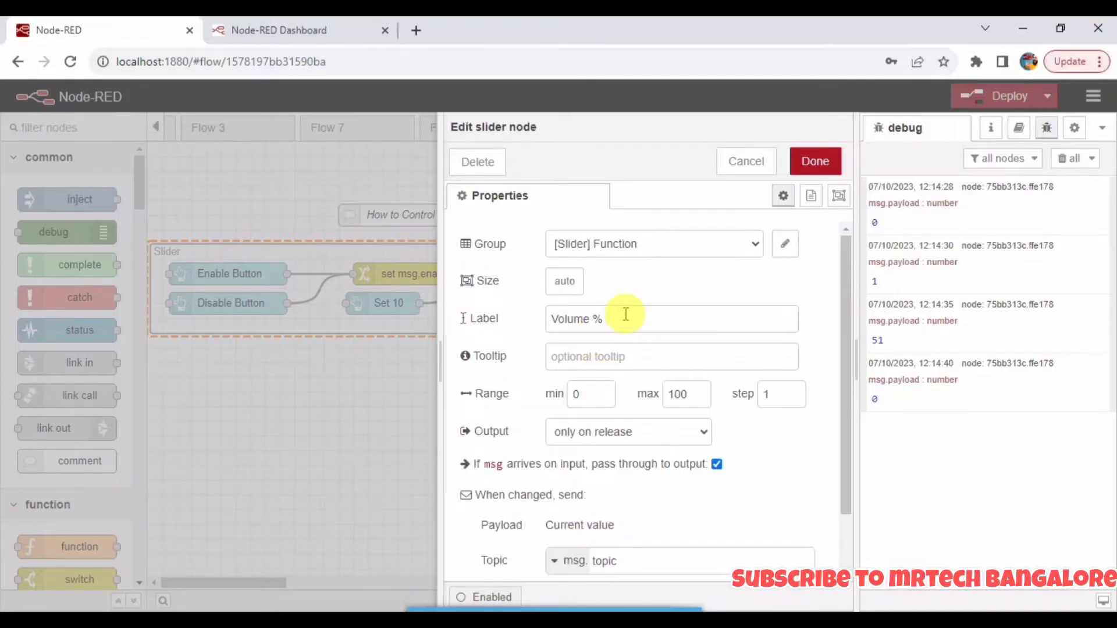
click(749, 164)
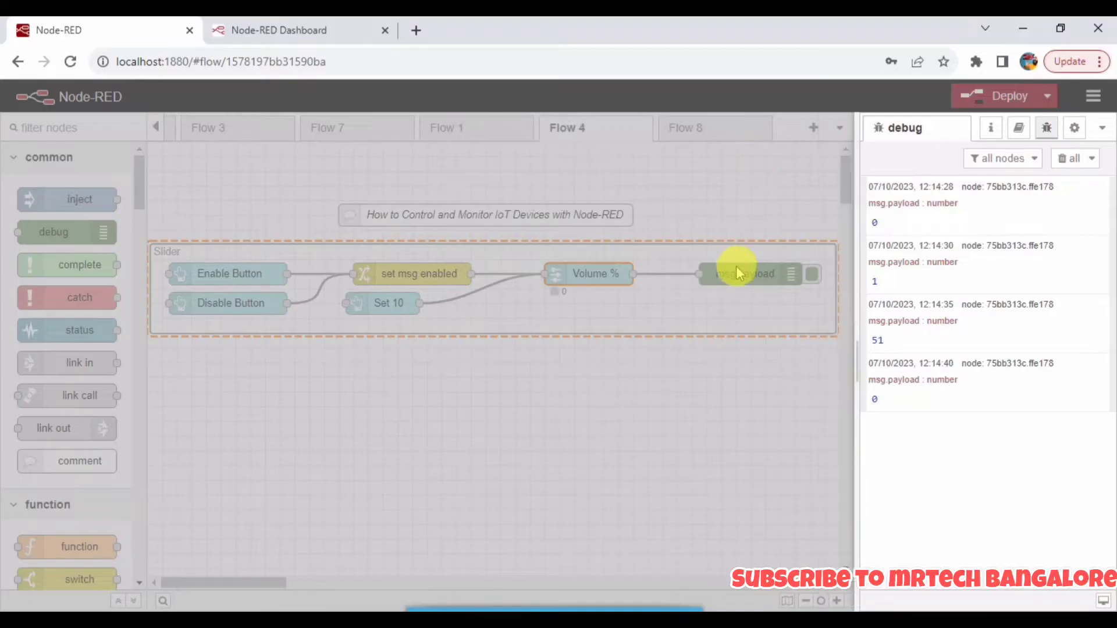
click(734, 273)
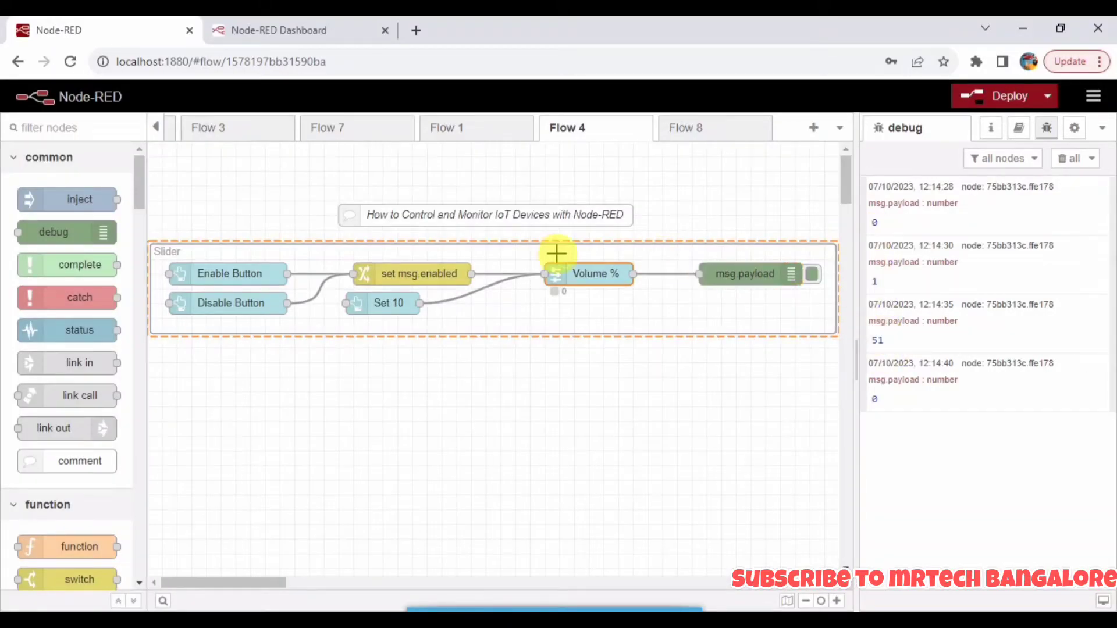
click(410, 278)
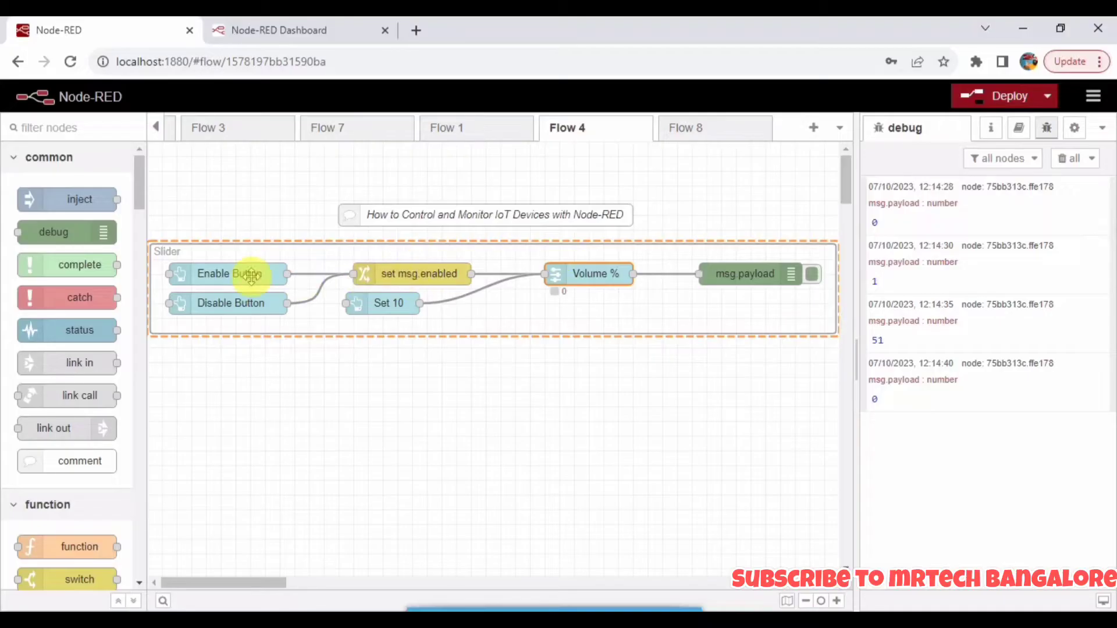
click(378, 273)
click(258, 278)
double_click(258, 278)
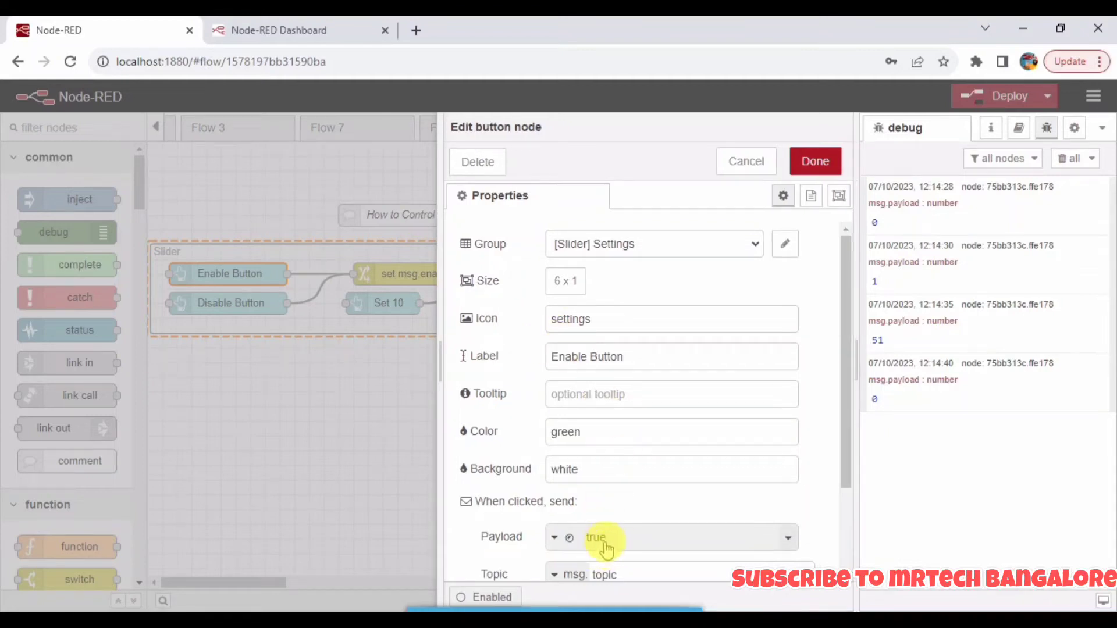
click(746, 161)
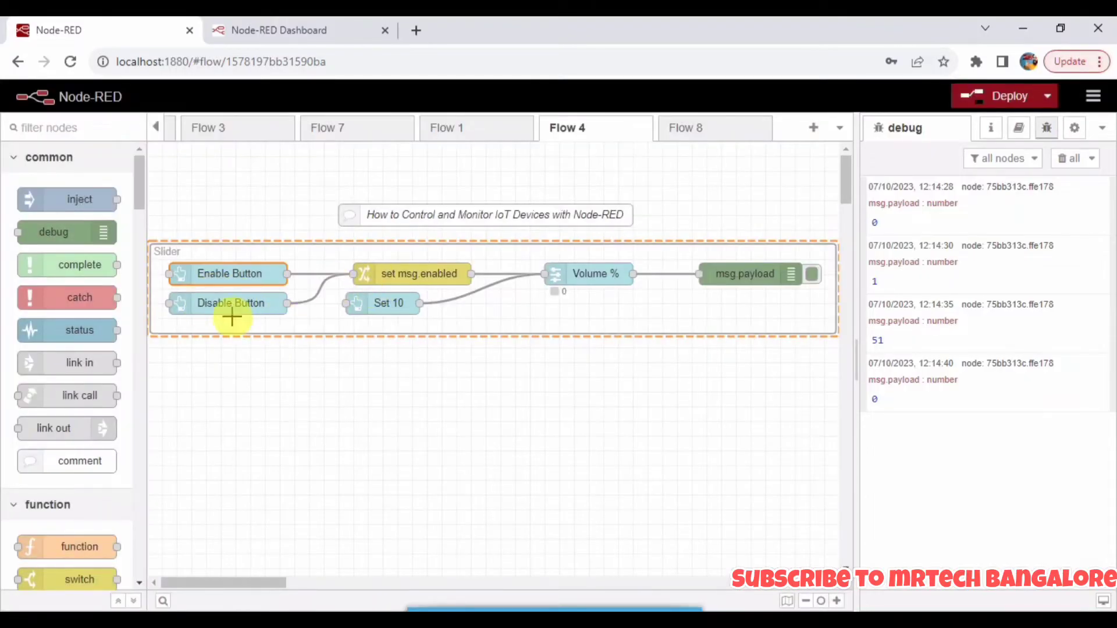
Inspect the Disable Button and the set msg enabled change node's rules without edits.
click(234, 307)
double_click(233, 308)
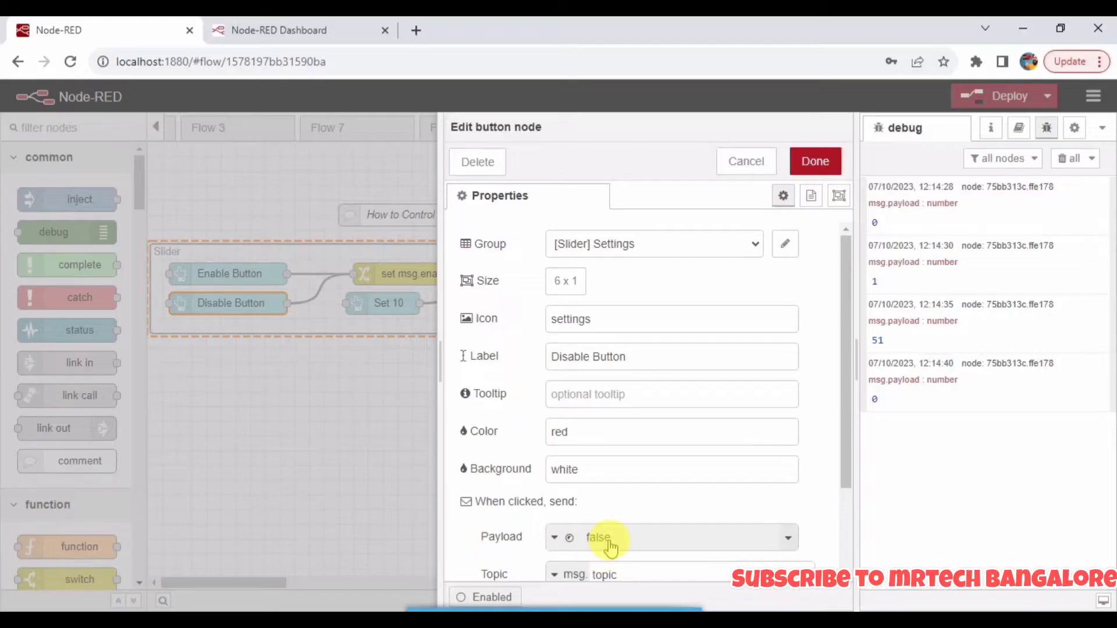
scroll(699, 376, down, 1)
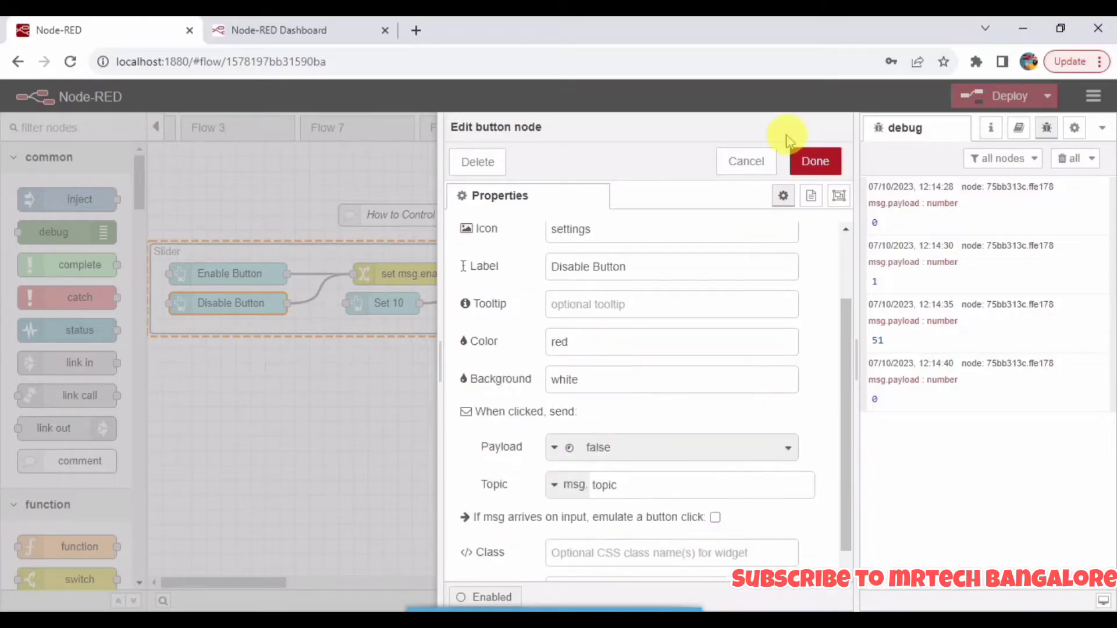
click(747, 162)
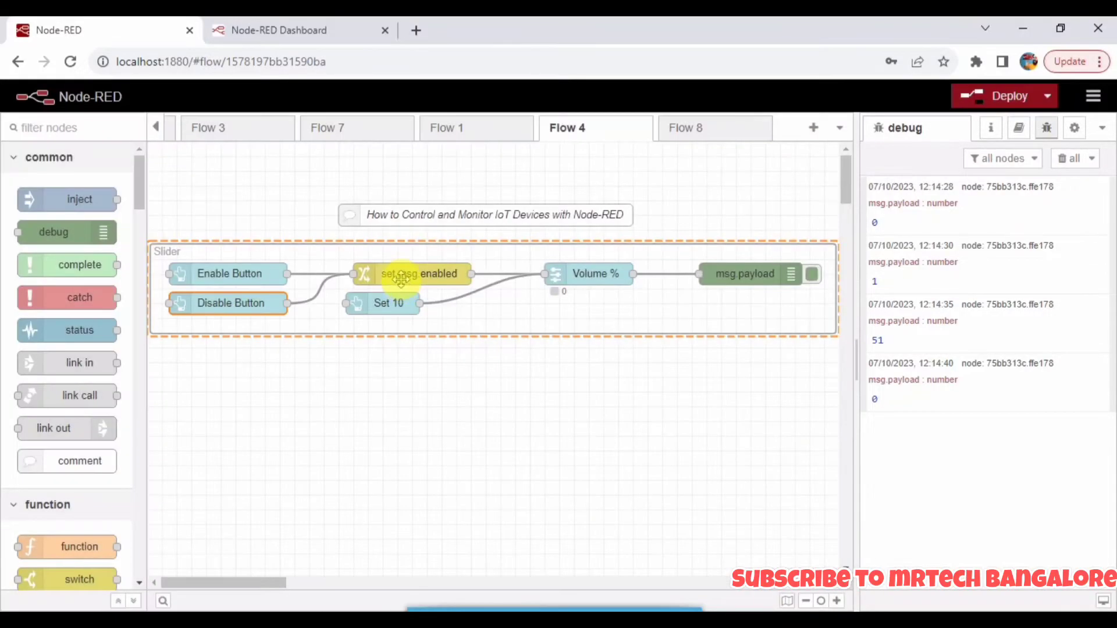
double_click(400, 279)
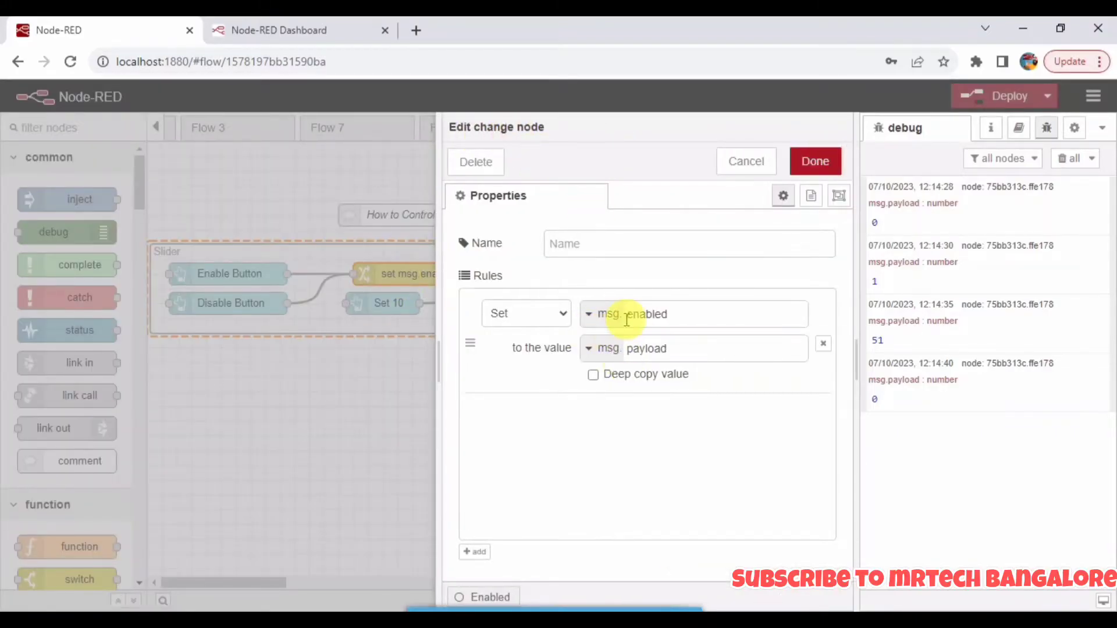
click(746, 162)
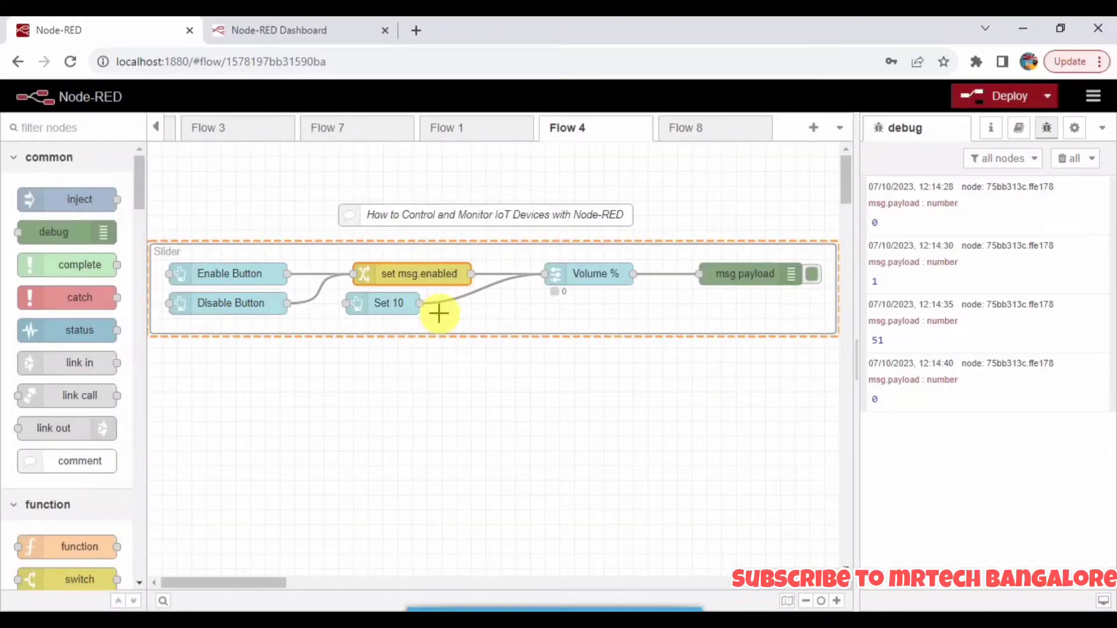
Enable the Volume % slider, set it to 47 then 23, check debug, then disable it.
click(324, 30)
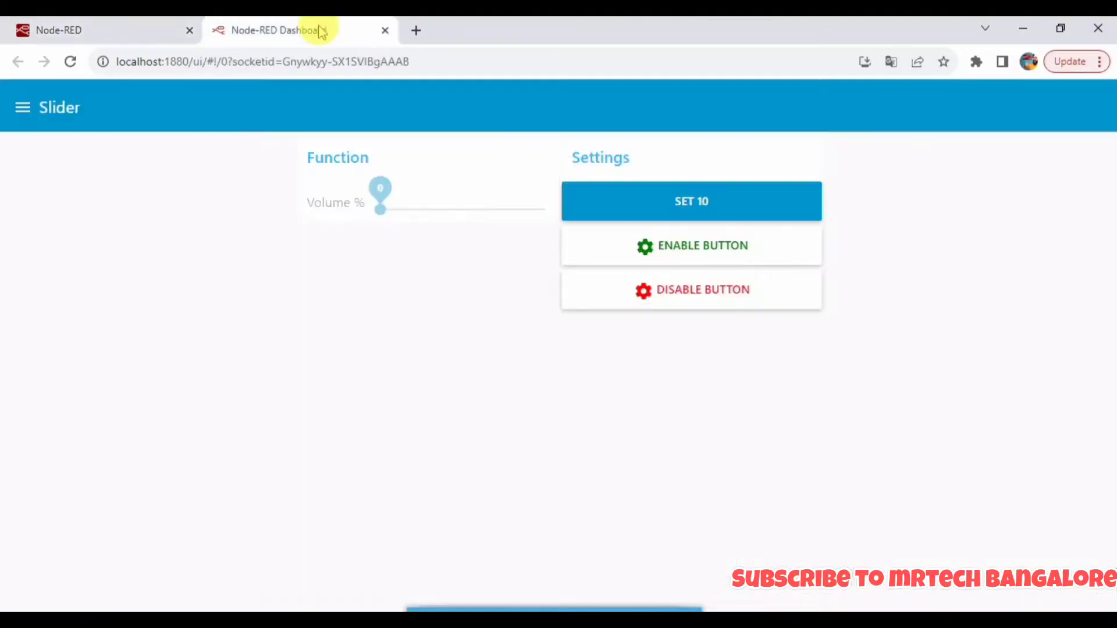
click(691, 245)
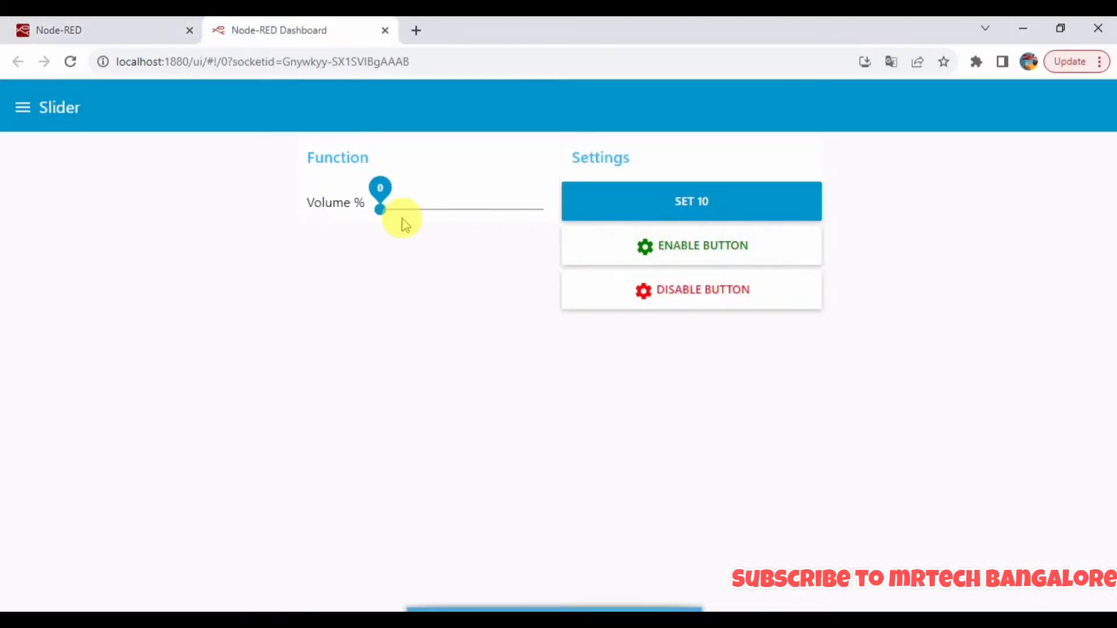
drag(381, 210, 458, 210)
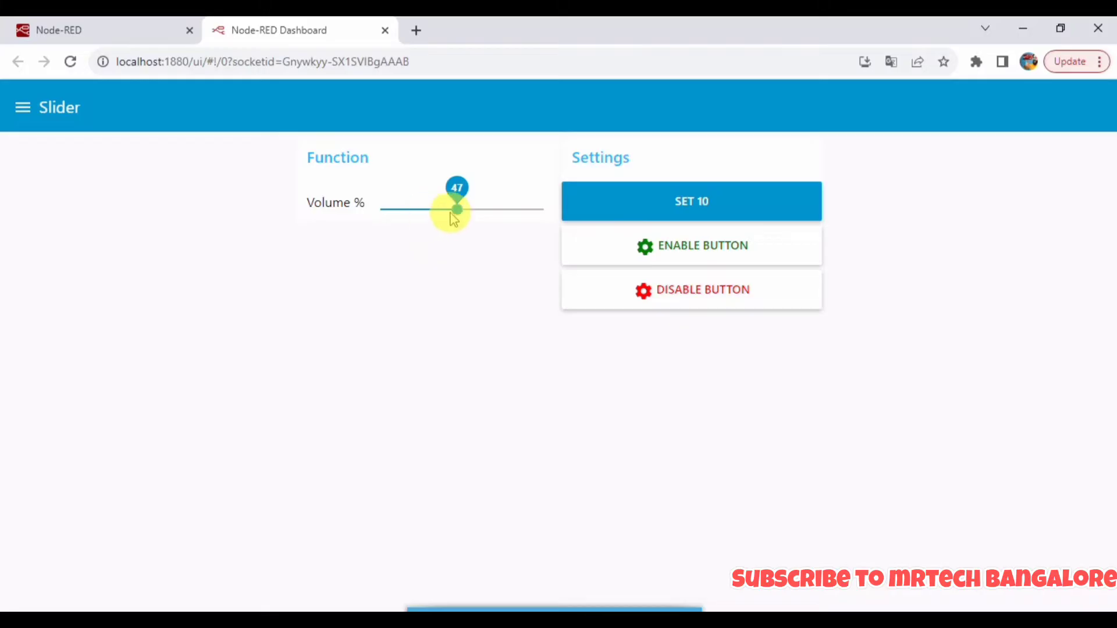
drag(456, 211, 419, 212)
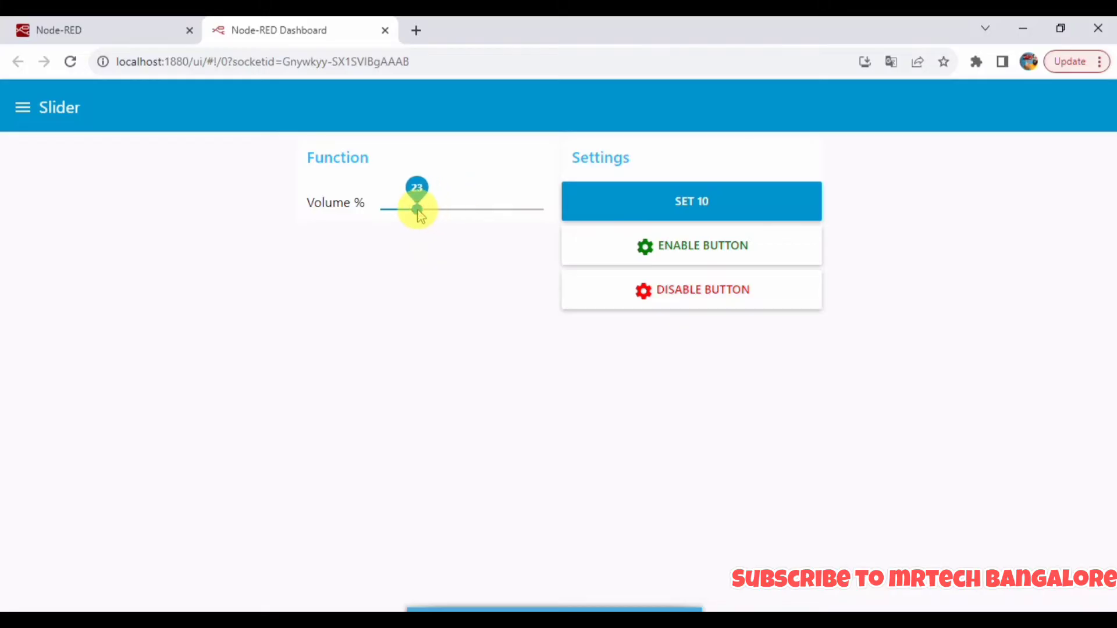
click(97, 30)
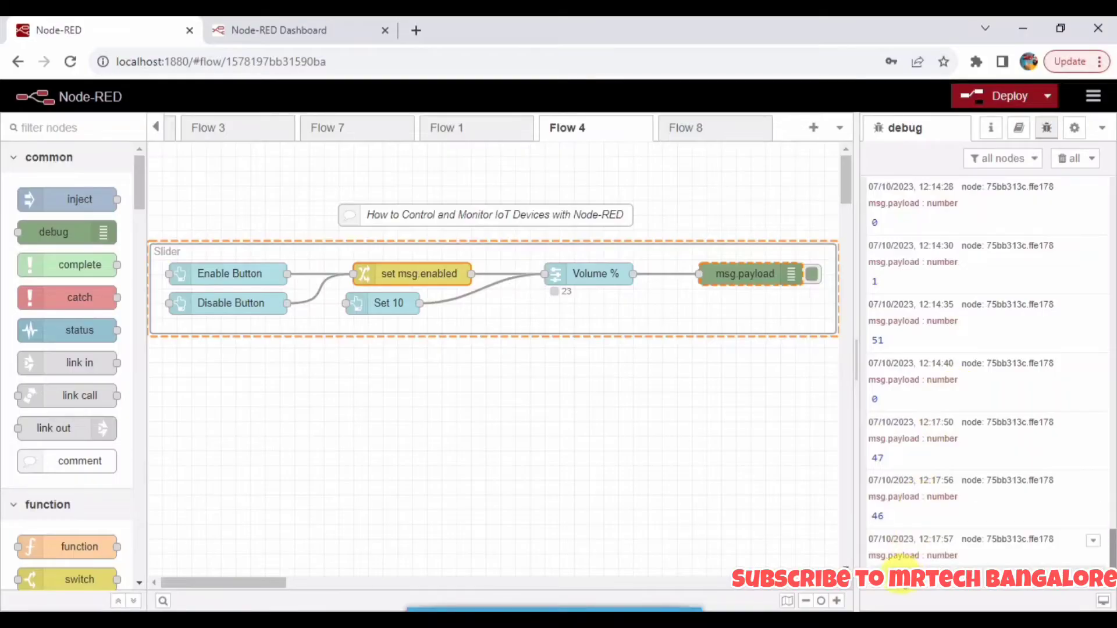
click(297, 30)
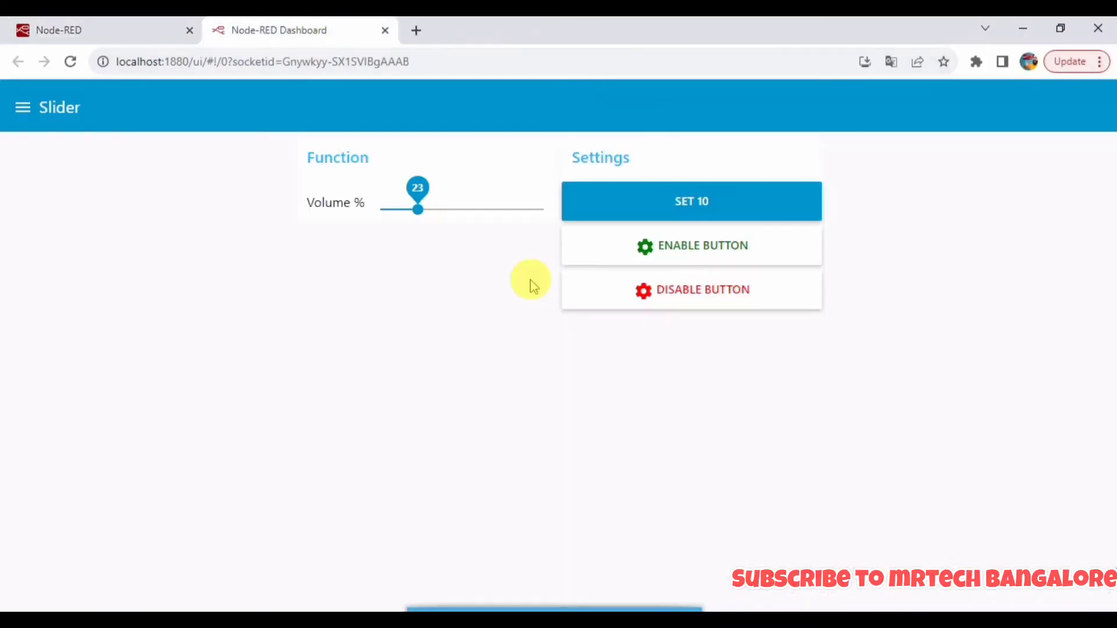
click(694, 291)
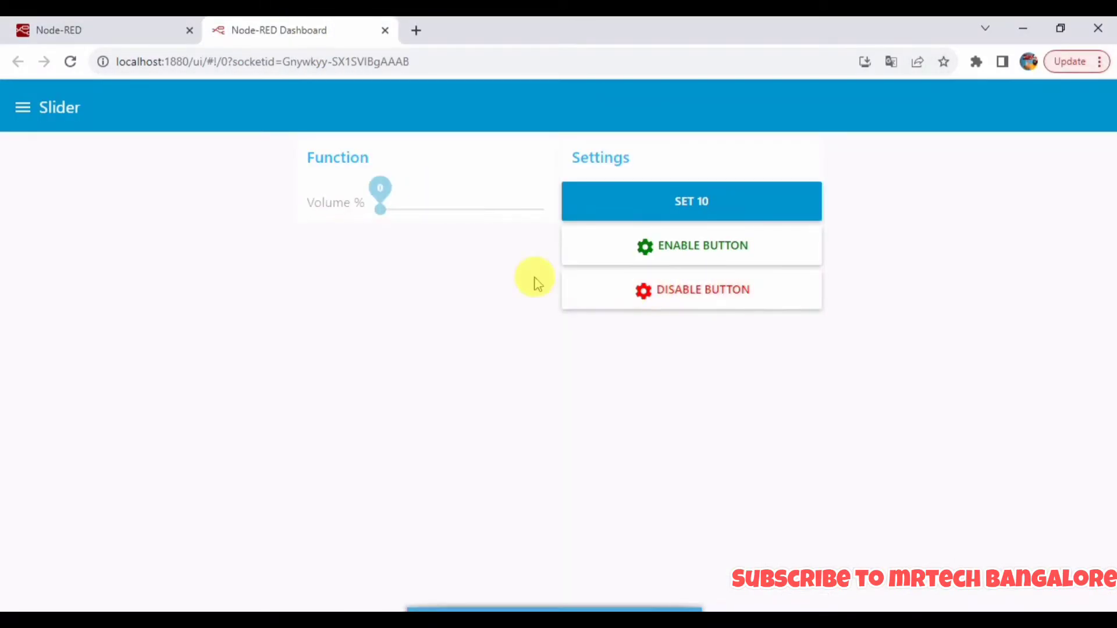
Confirm the disabled slider won't move, then deselect on the Flow 8 canvas.
click(428, 204)
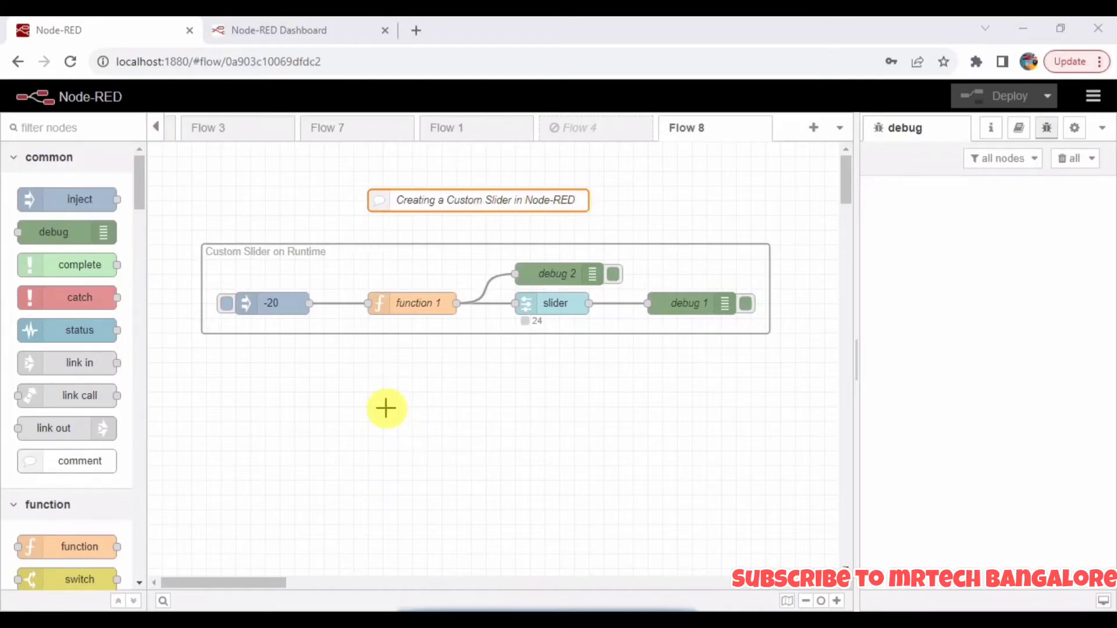
click(563, 381)
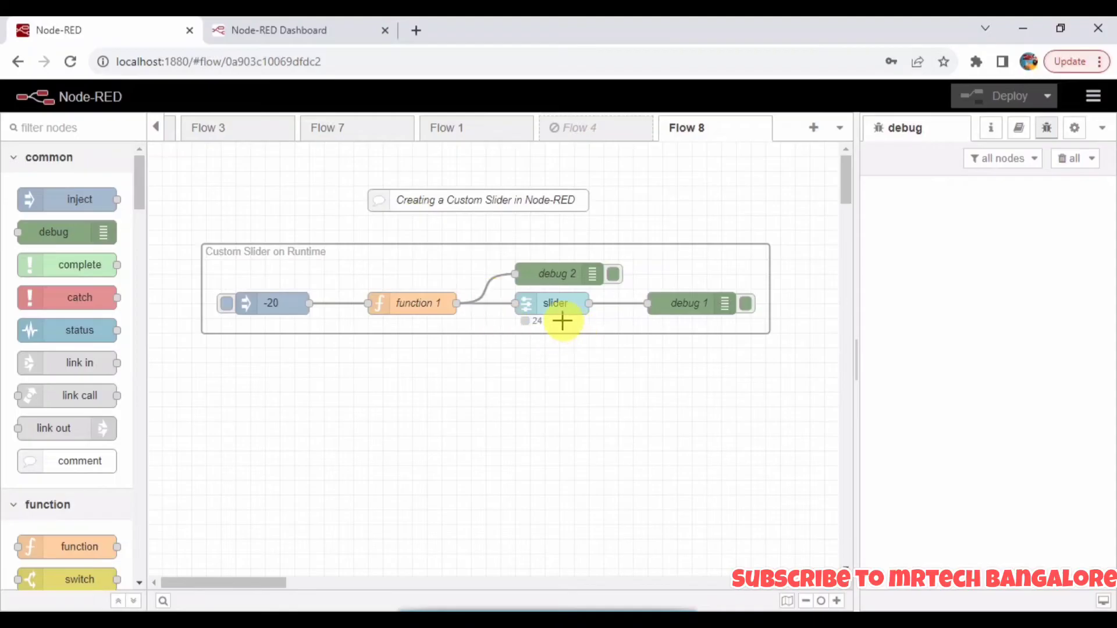
click(557, 307)
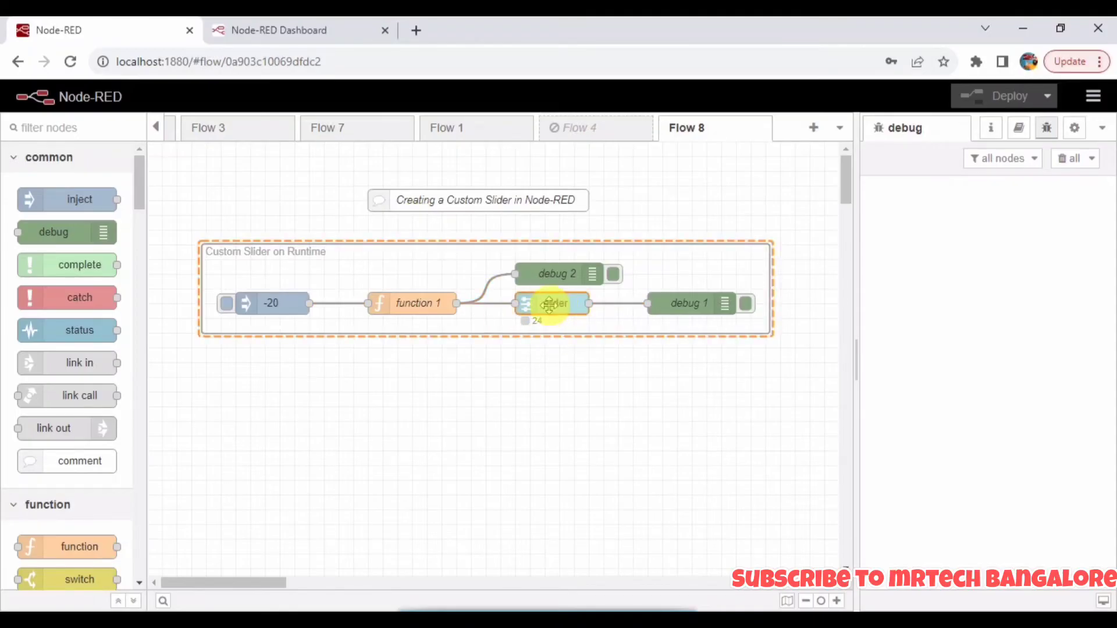
double_click(553, 306)
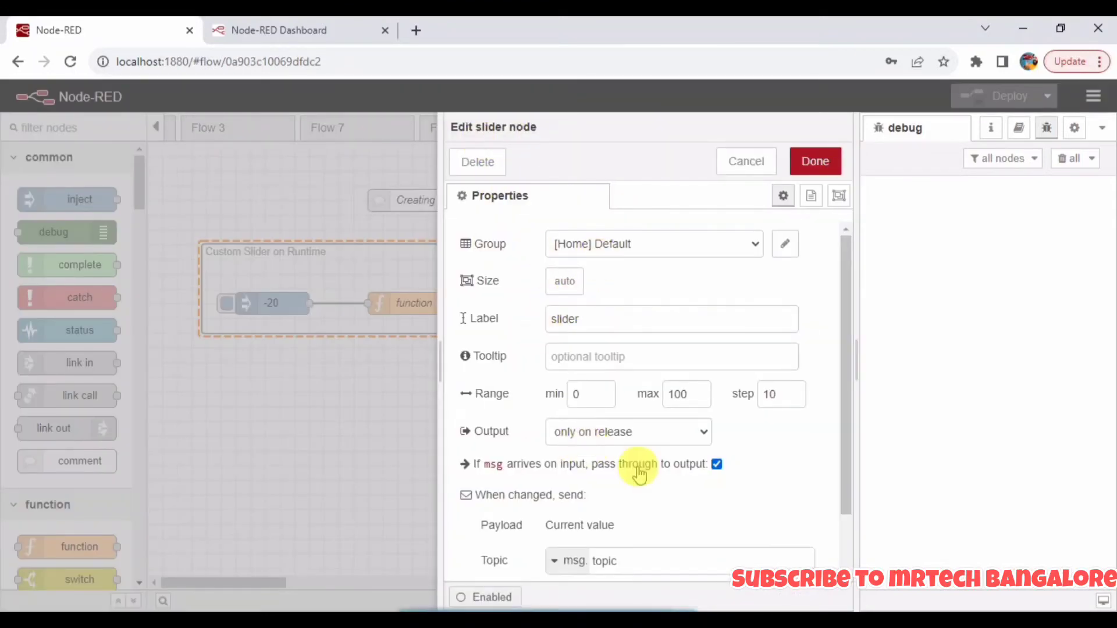
scroll(640, 471, down, 2)
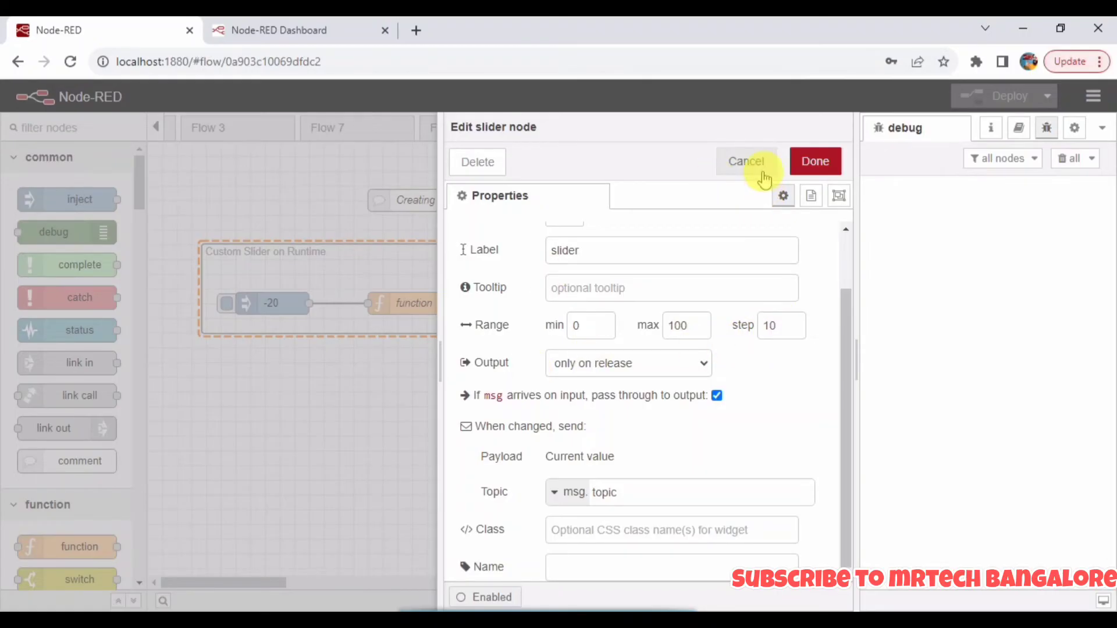
scroll(741, 297, up, 1)
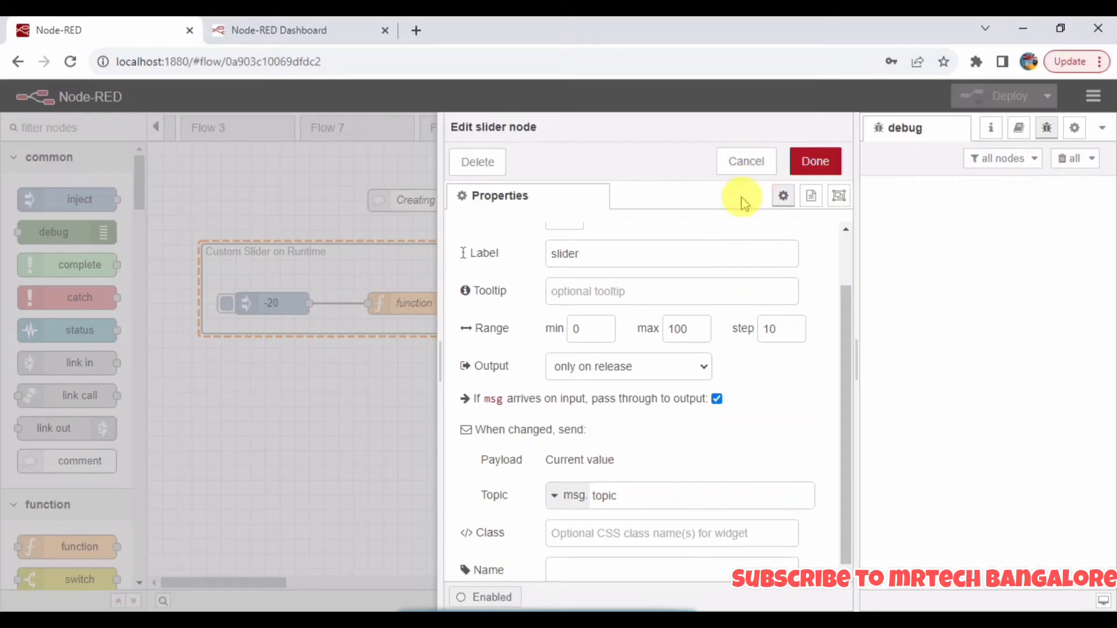
click(745, 163)
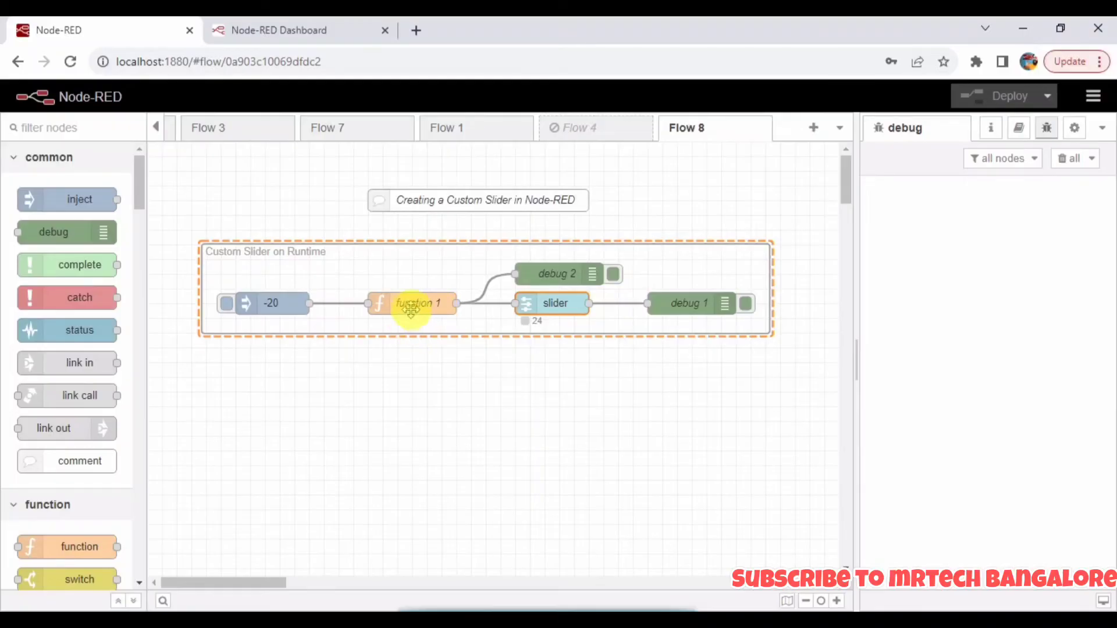
double_click(411, 306)
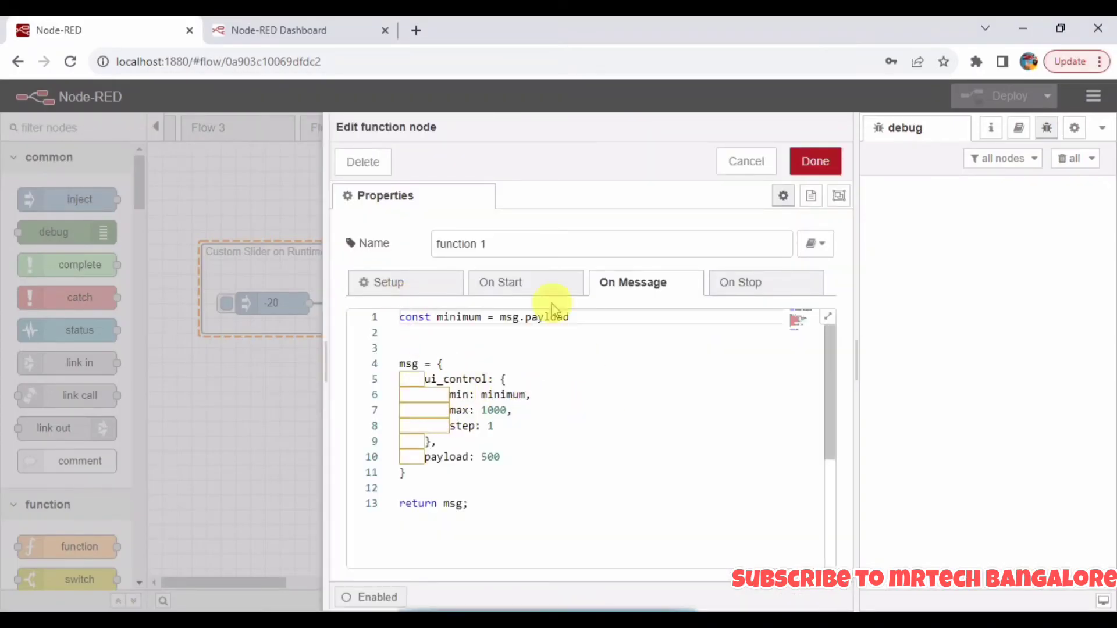
click(746, 161)
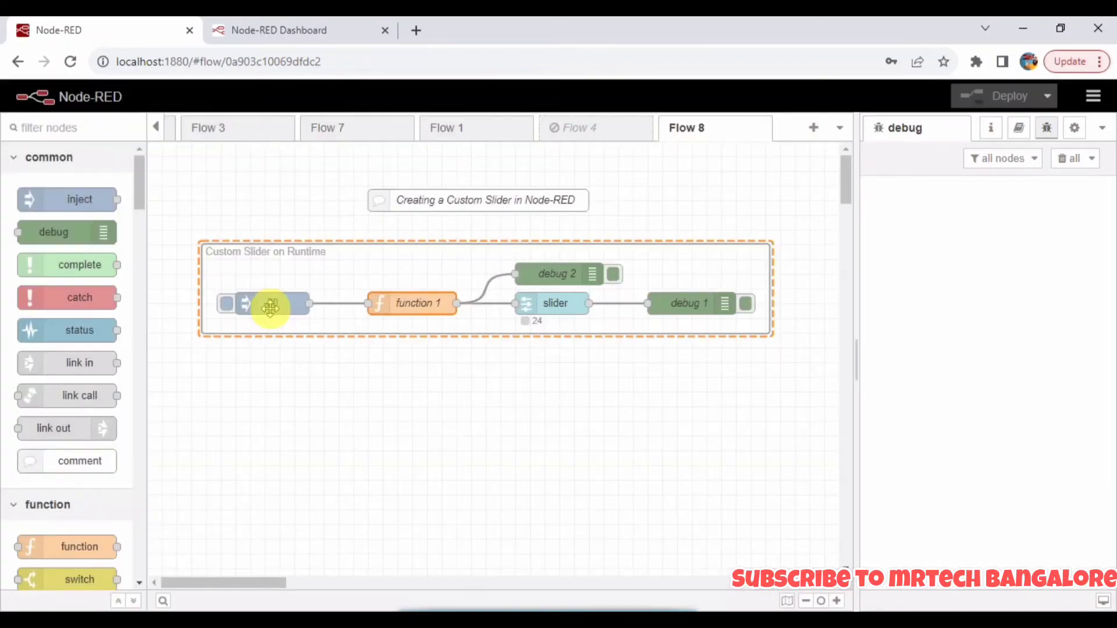
click(271, 305)
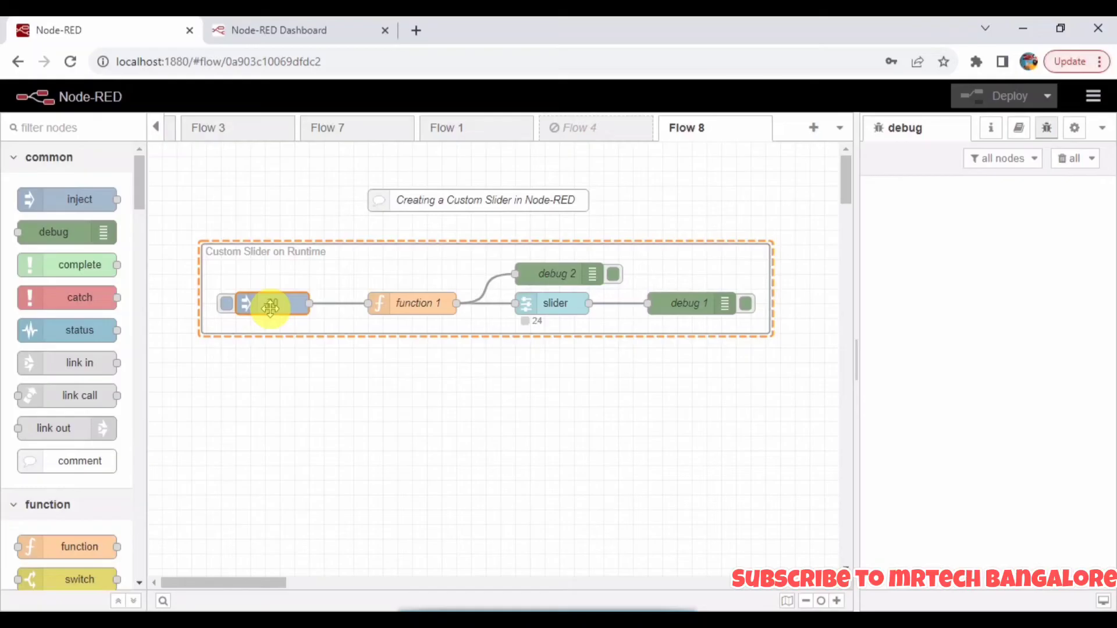
double_click(270, 306)
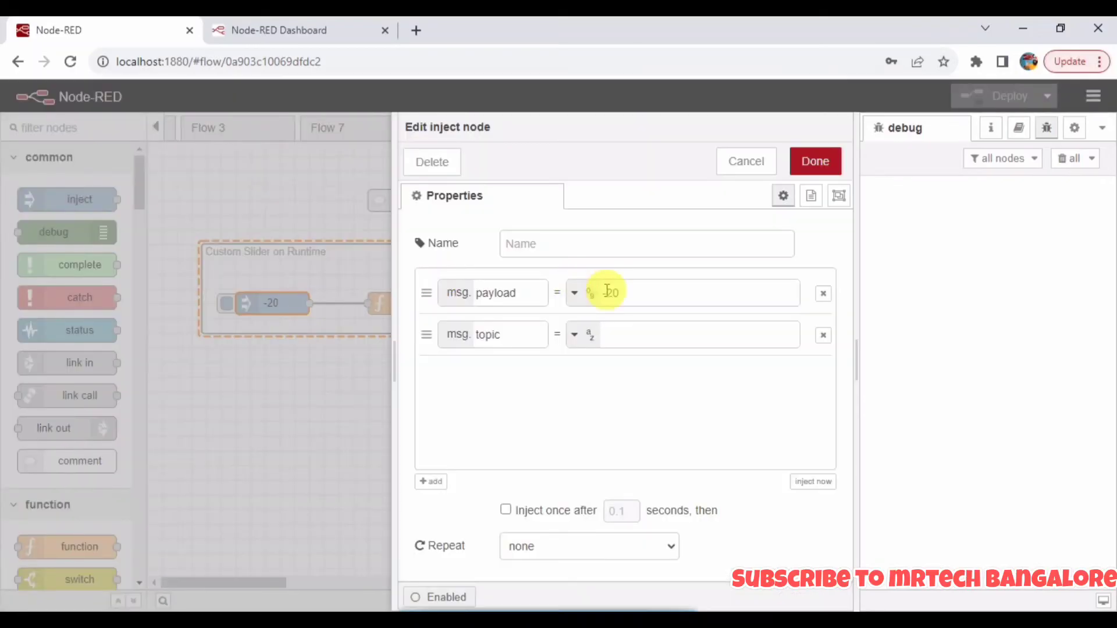
click(746, 160)
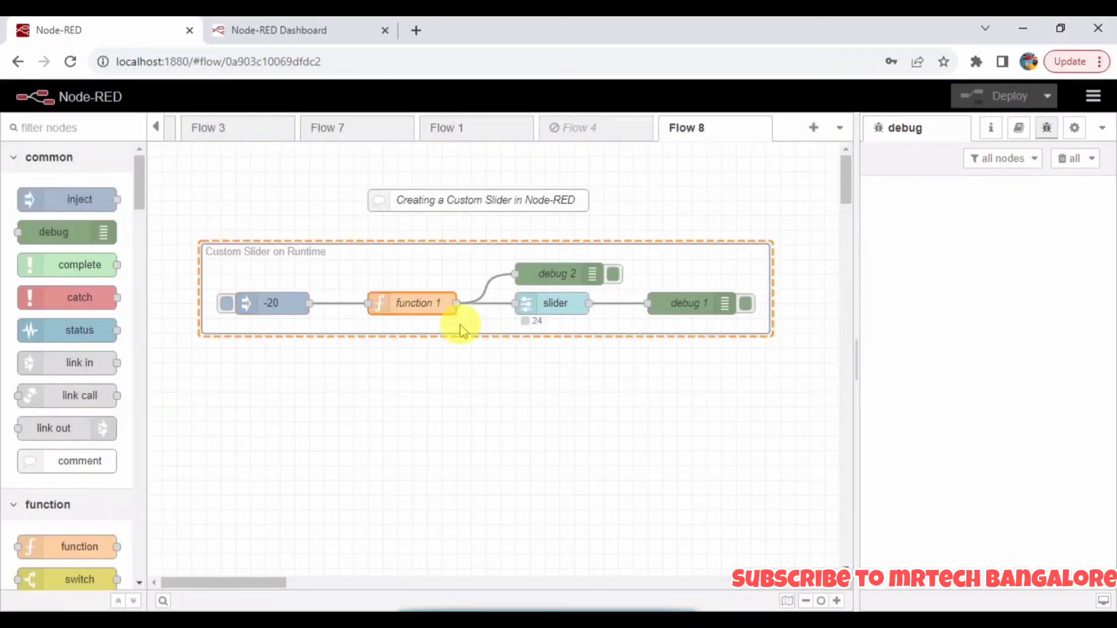
double_click(449, 308)
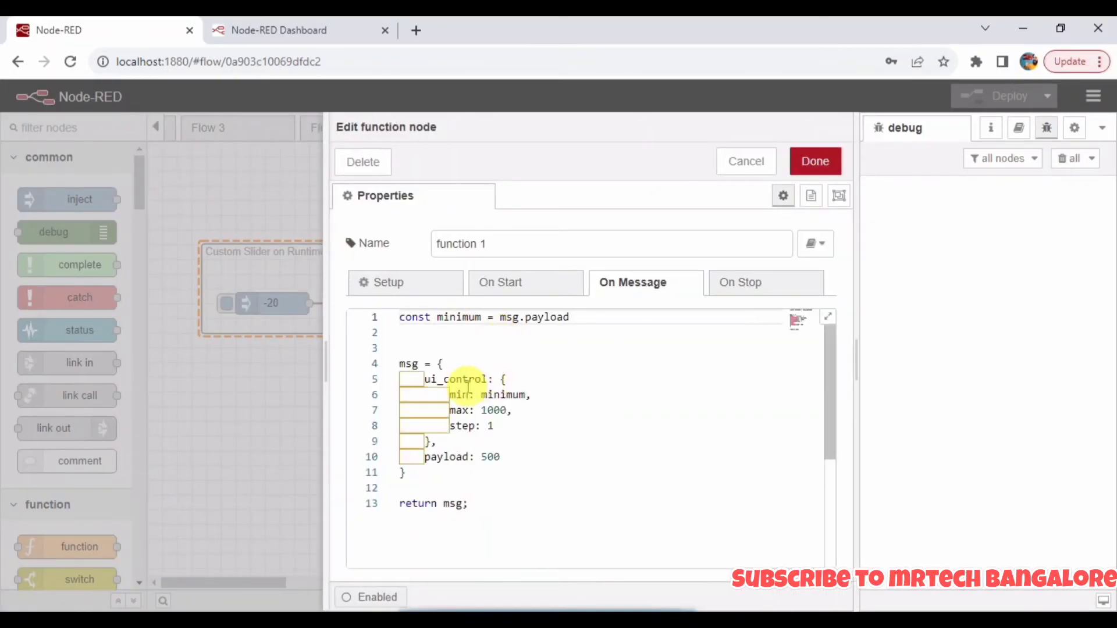
double_click(503, 396)
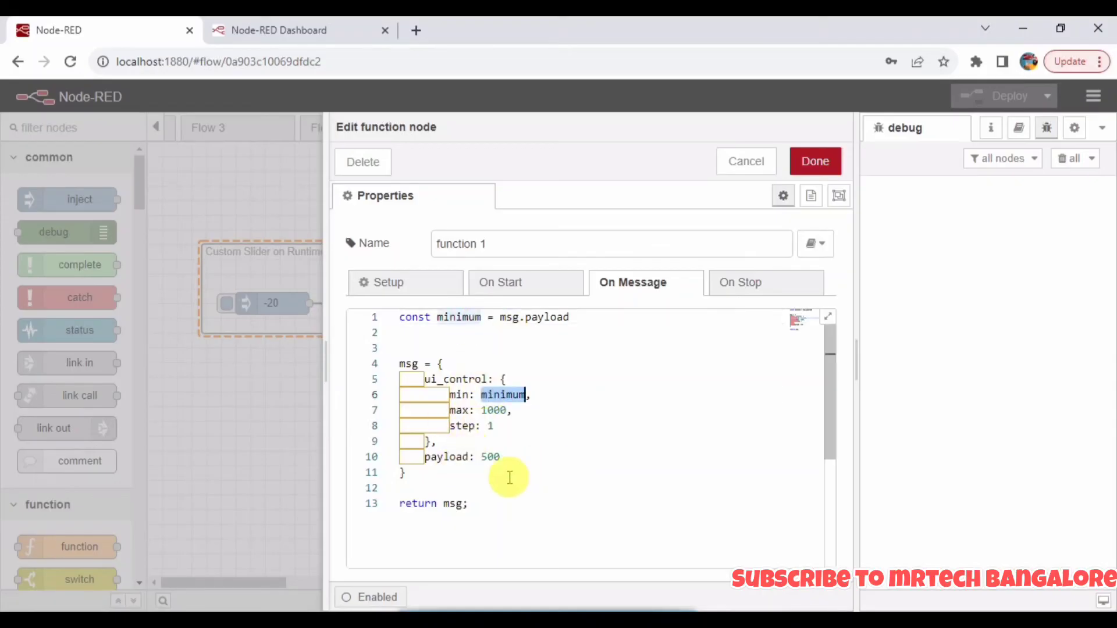
click(746, 161)
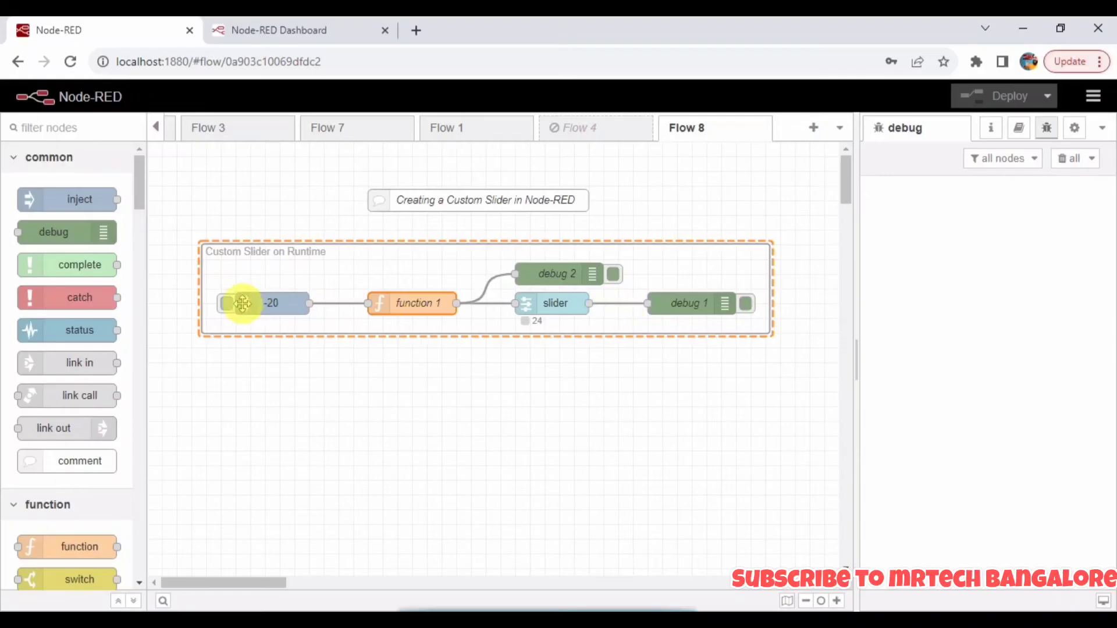
Inject -20 so the slider reads 500 and expand debug 2's ui_control and payload message.
click(226, 303)
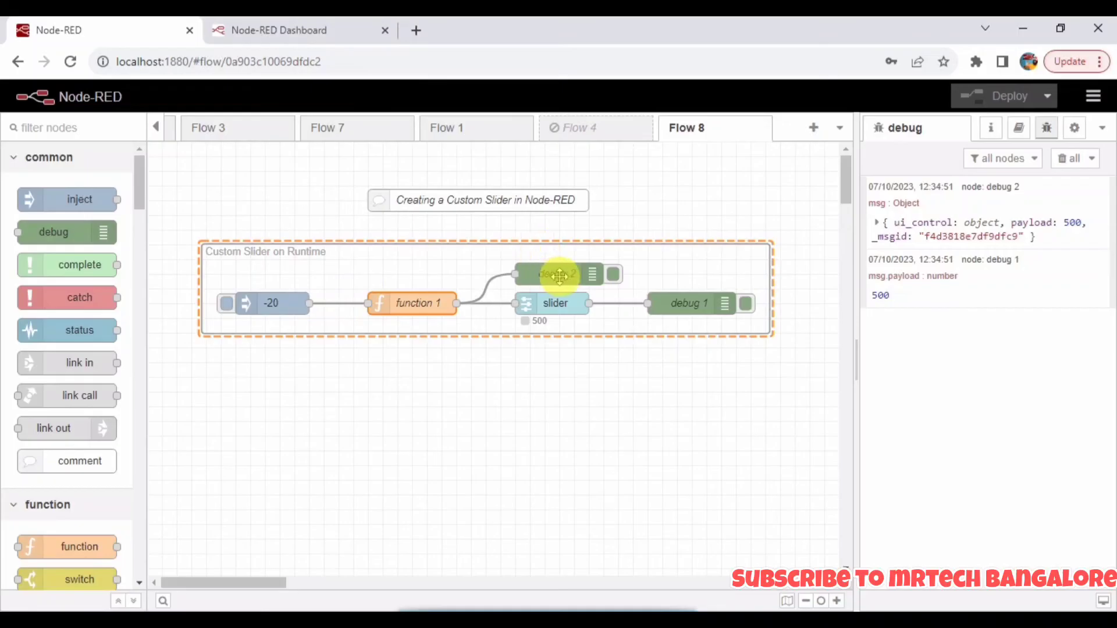
mouse_move(960, 229)
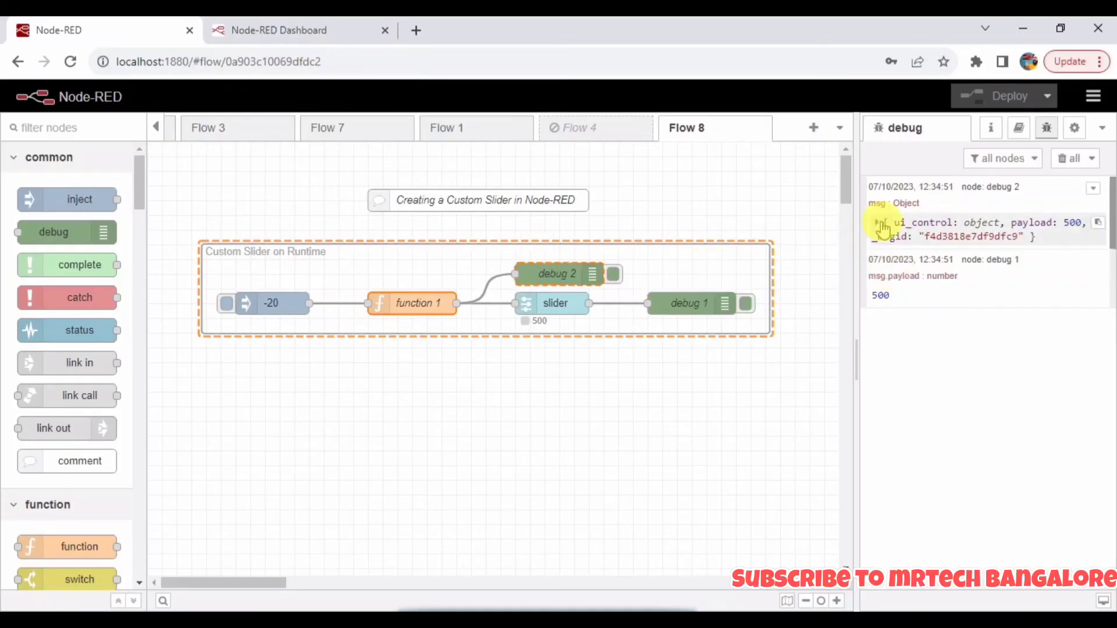
click(880, 228)
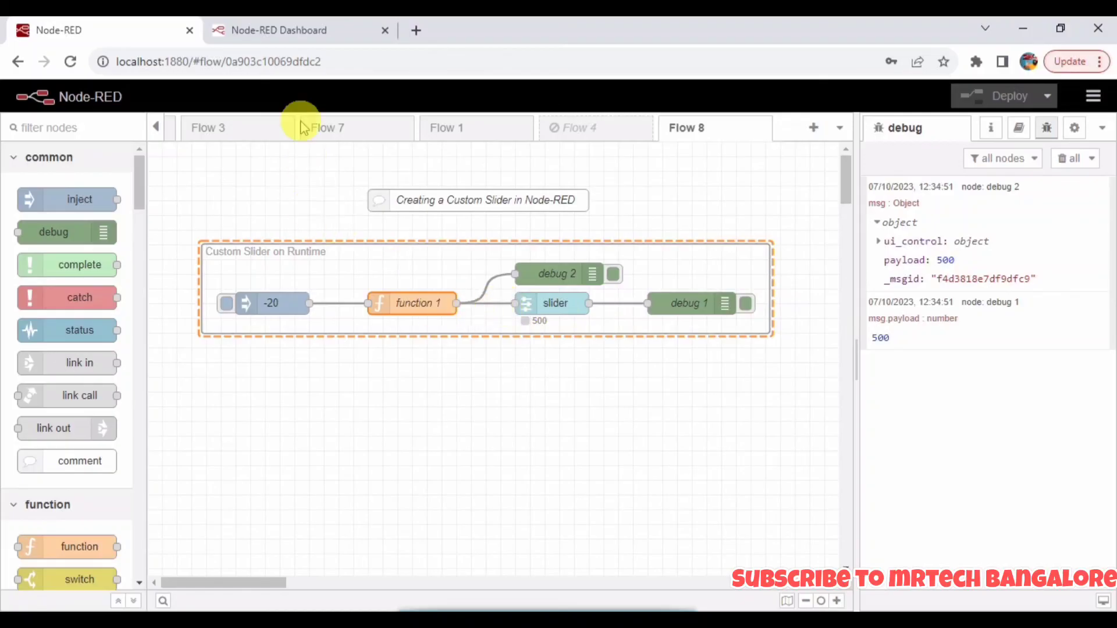
Drag the runtime slider down to its -20 minimum, verify in debug, then leave it at 11.
click(293, 26)
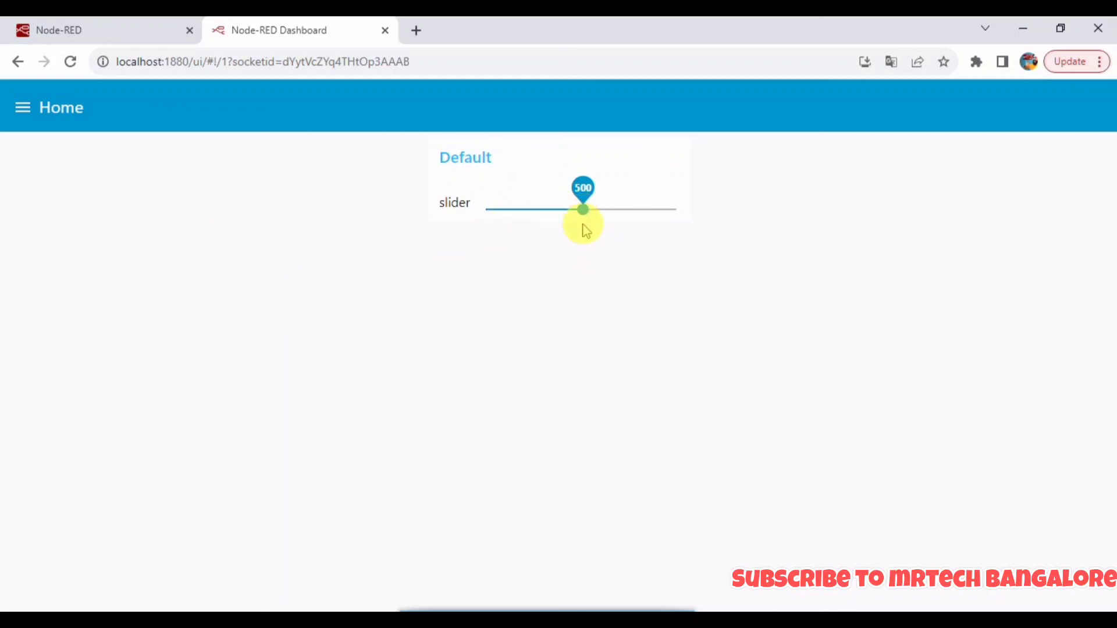
drag(583, 209, 479, 214)
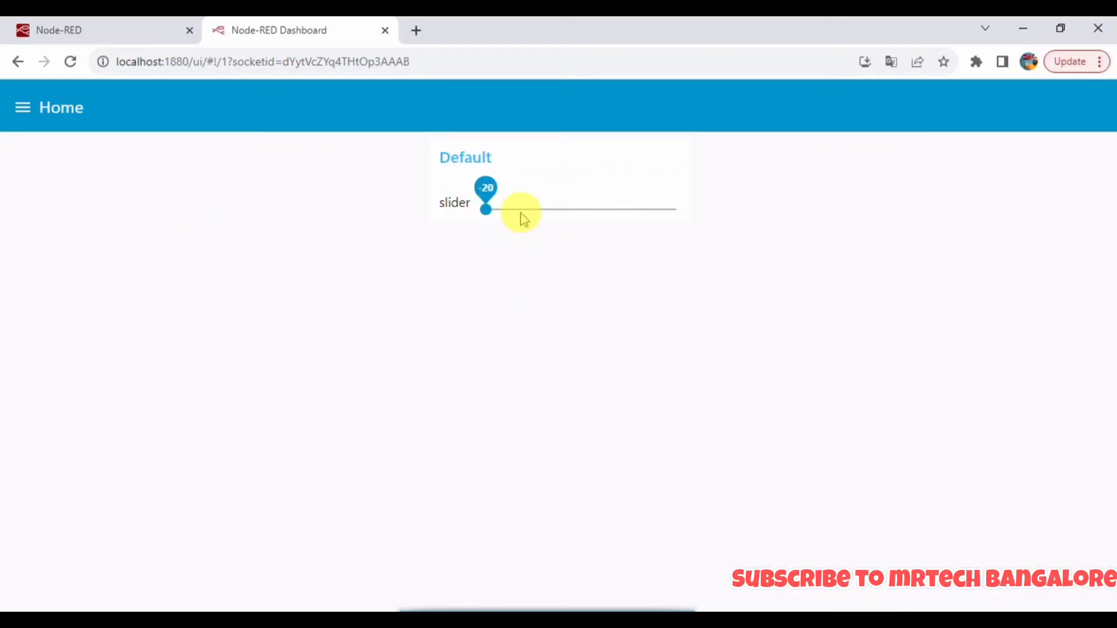
click(144, 30)
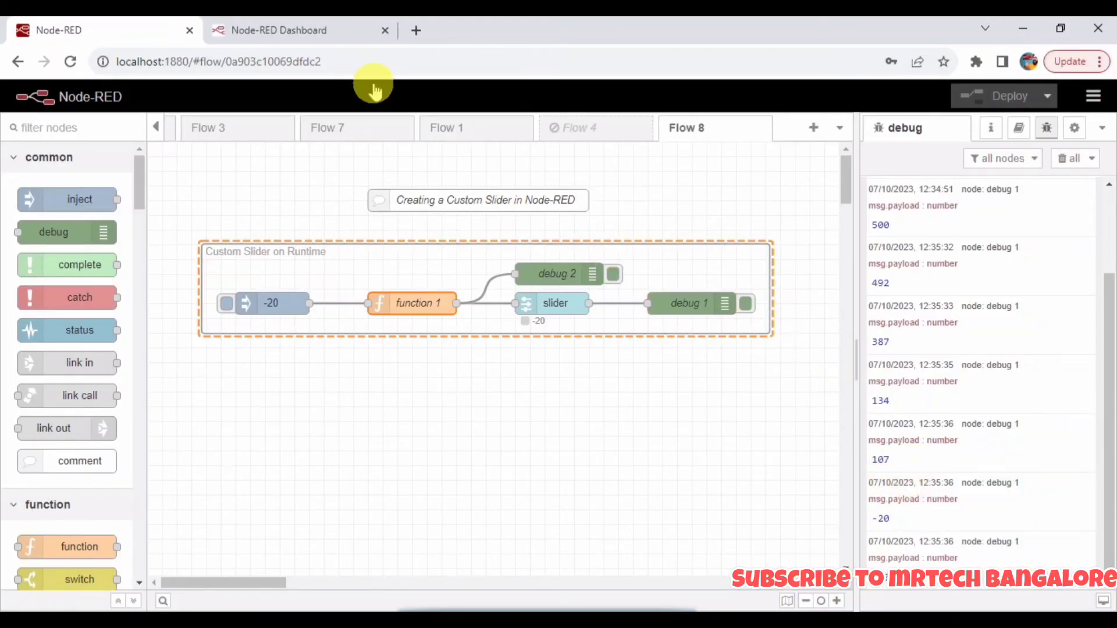
click(310, 30)
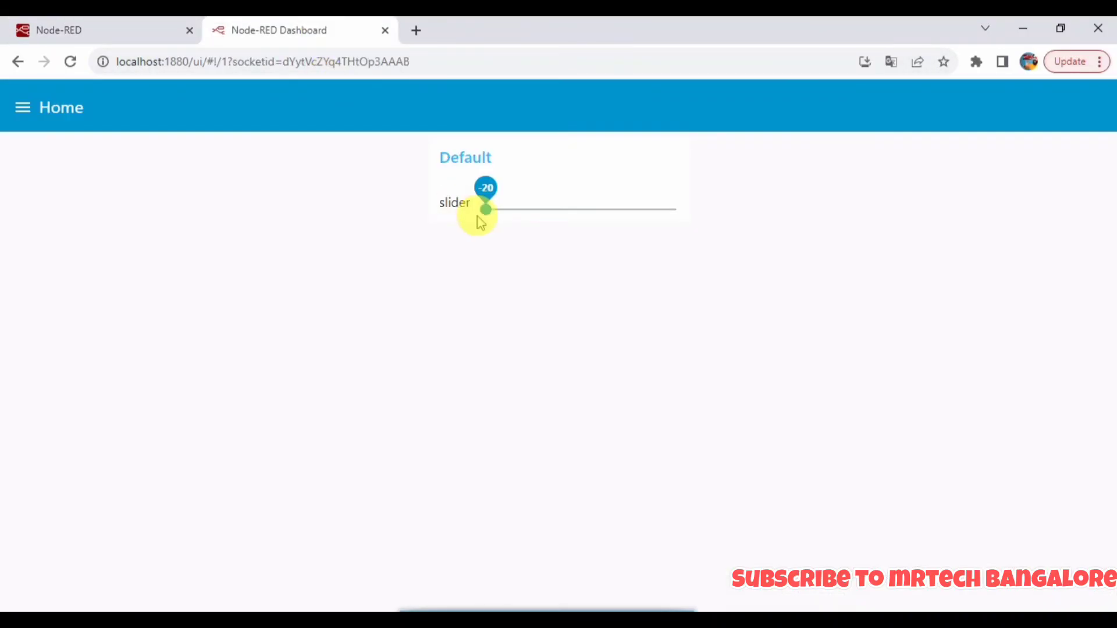
drag(487, 215, 527, 209)
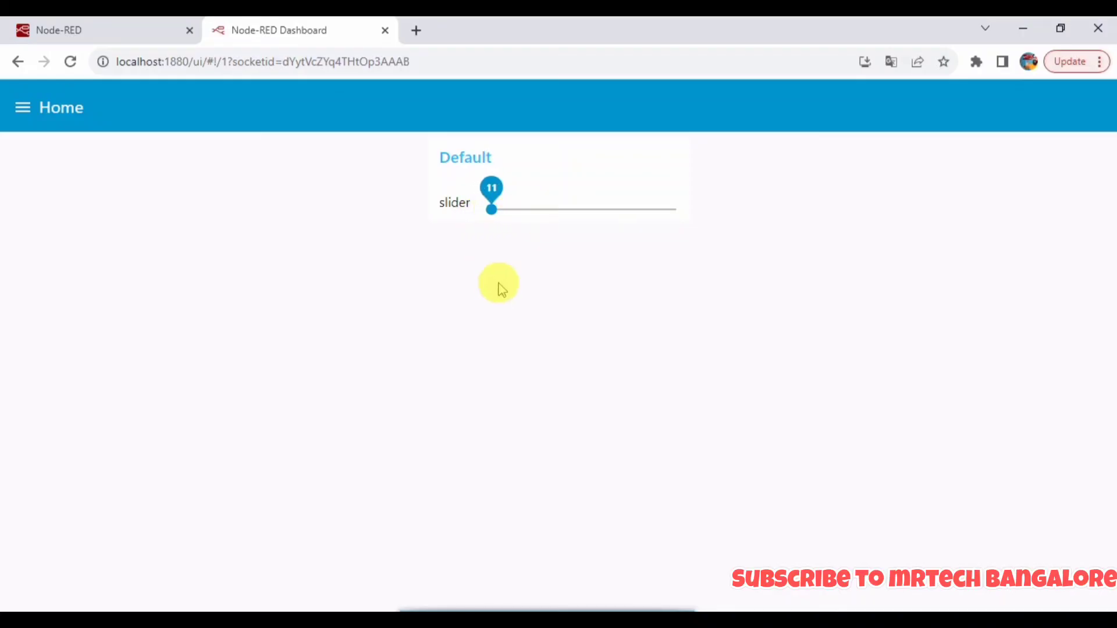